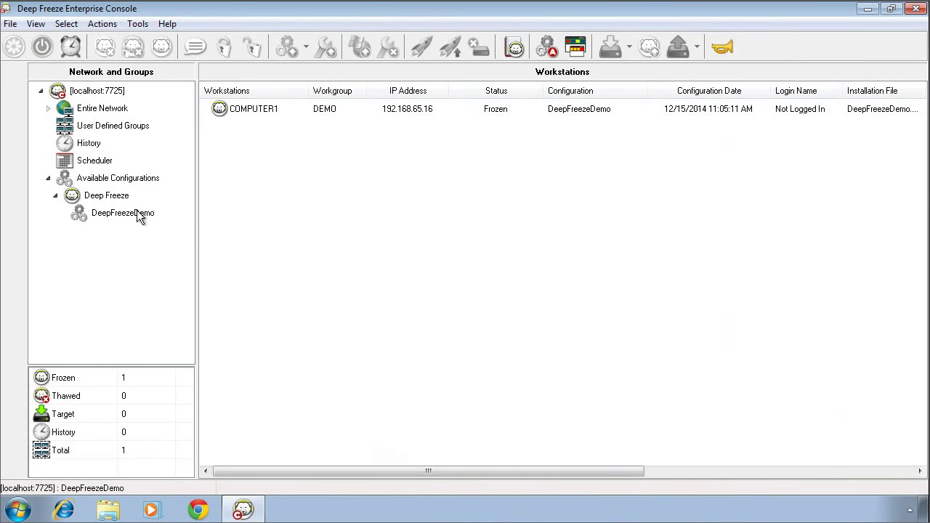
Create a new Deep Freeze configuration: enable password 1 with a password, and password 2 as Command Line.
right_click(114, 196)
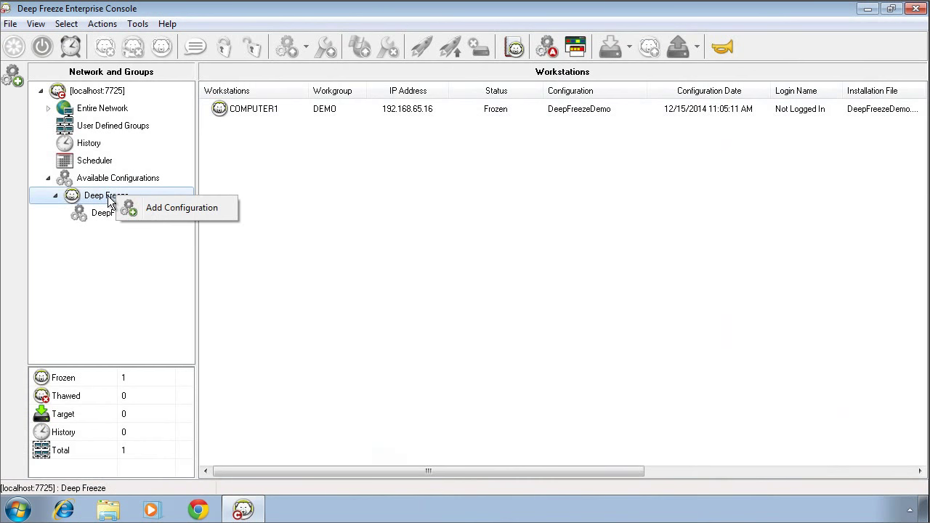
left_click(169, 211)
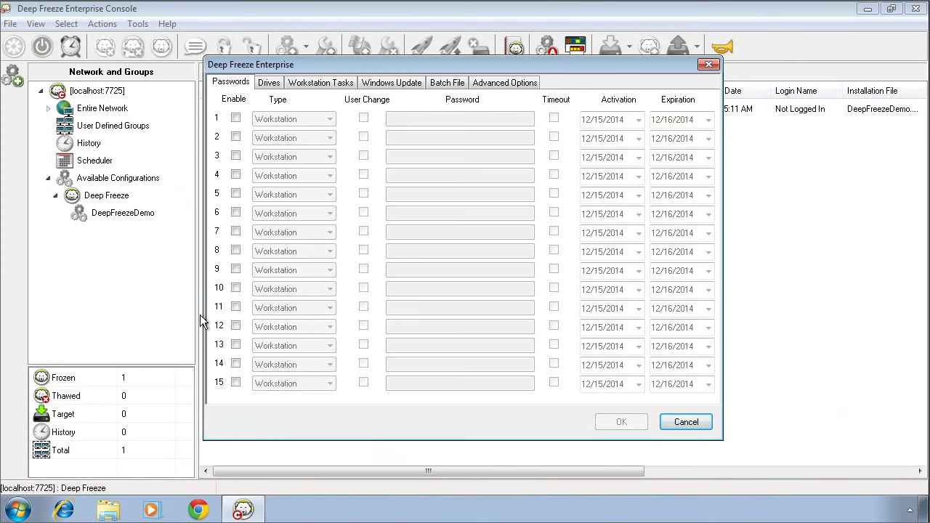
left_click(235, 118)
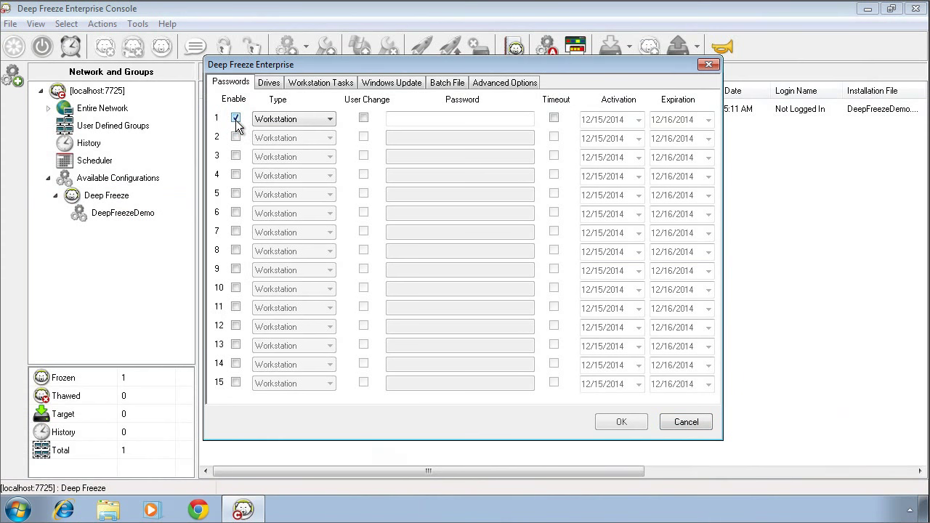
left_click(236, 135)
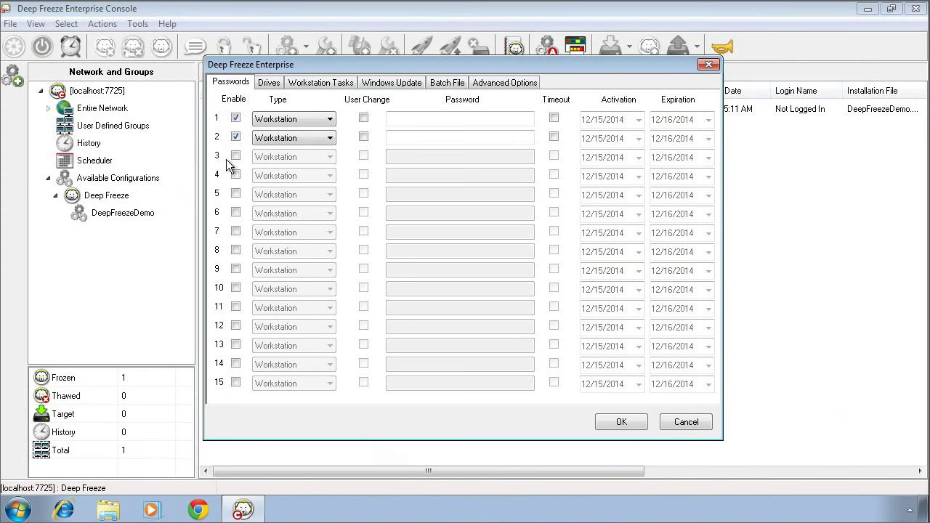
left_click(328, 138)
left_click(308, 160)
type("password")
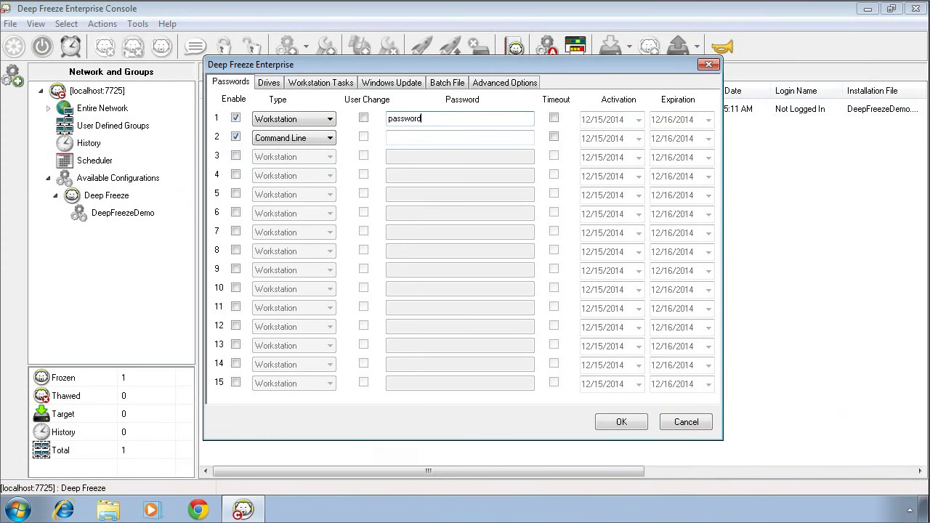
Enter the password for the Command Line entry in row 2.
left_click(437, 138)
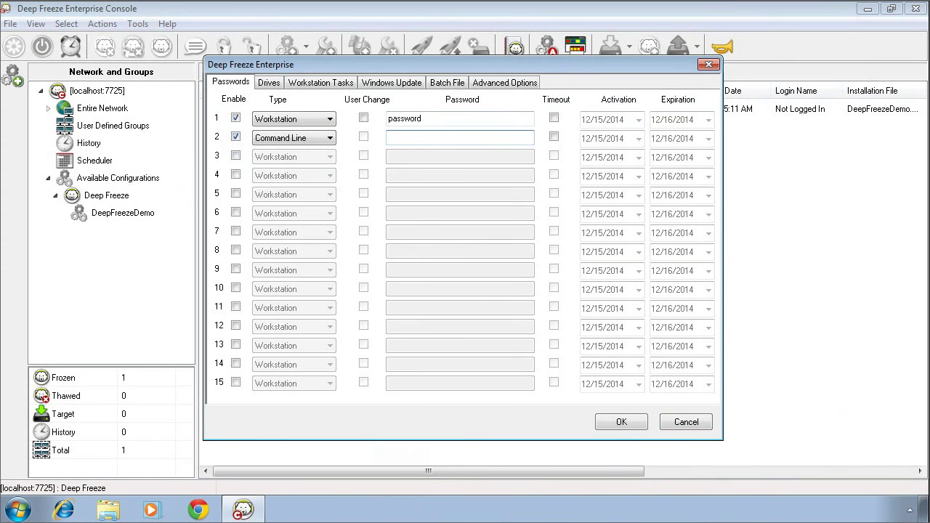
Switch the configuration to the Drives page to view frozen drives and ThawSpaces.
left_click(270, 83)
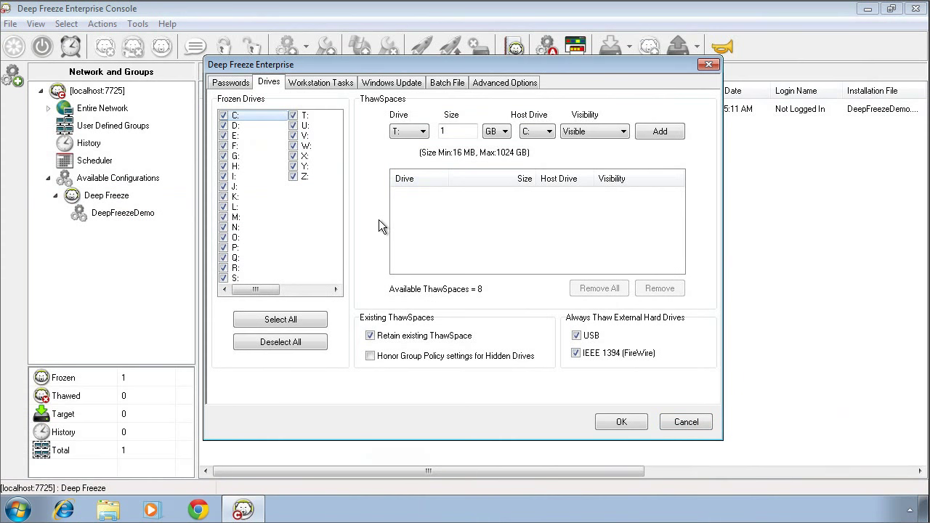
Add a 10 GB ThawSpace K: on host drive C:, set to Visible.
left_click(423, 133)
left_click_drag(422, 194, 425, 171)
left_click(398, 162)
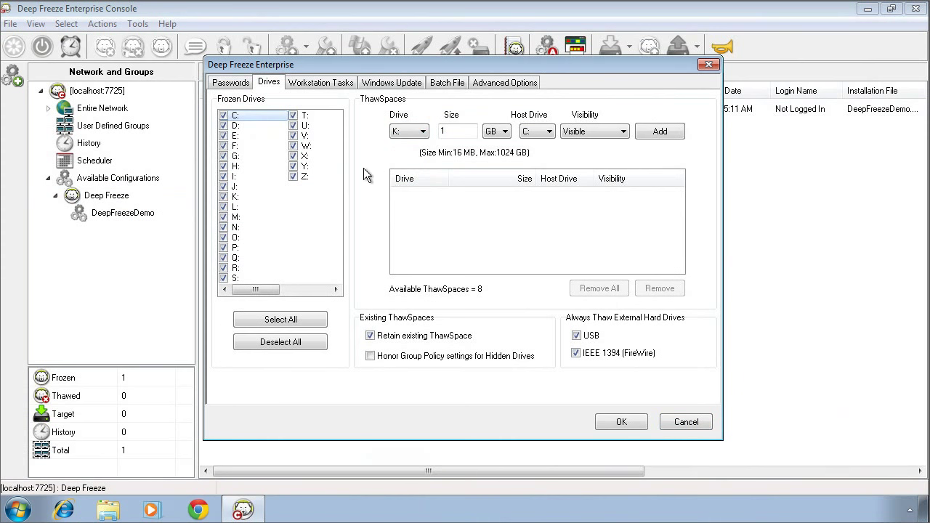
double_click(443, 133)
type("10")
left_click(503, 131)
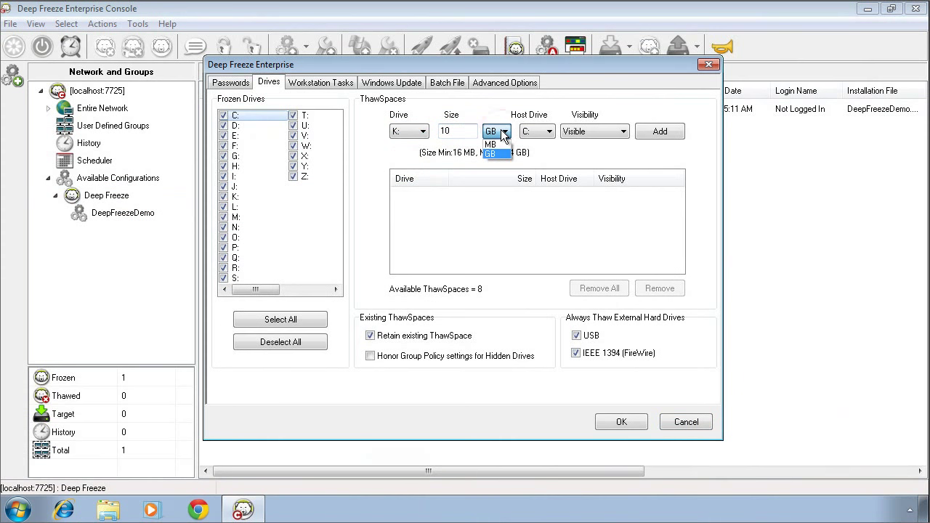
left_click(503, 133)
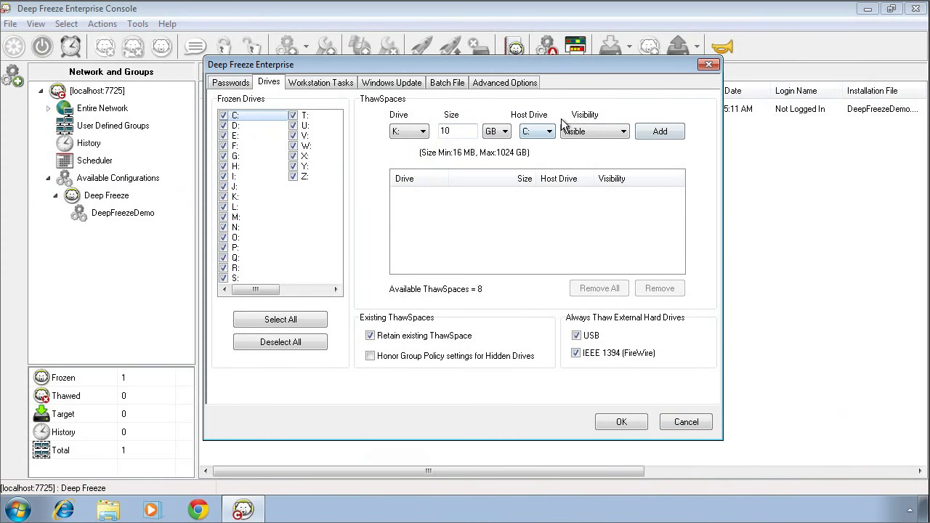
left_click(623, 132)
left_click(626, 144)
left_click(657, 131)
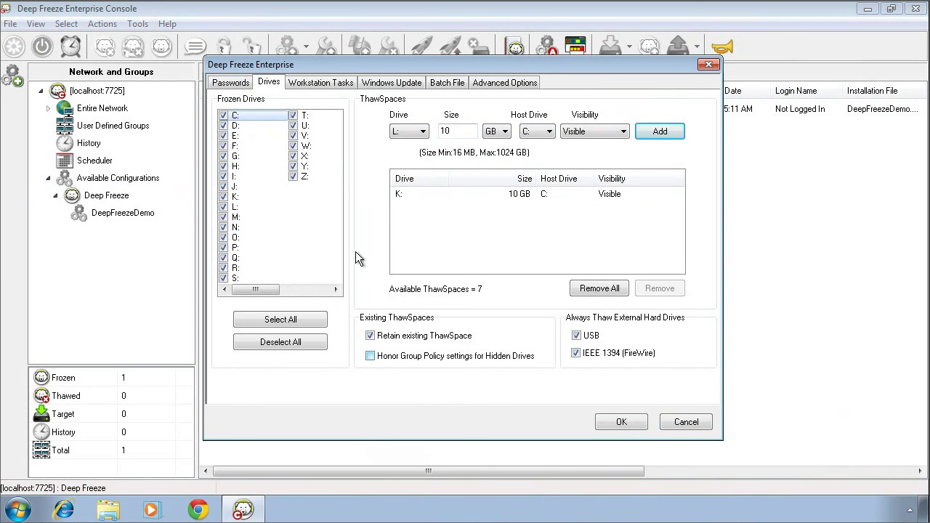
Show Workstation Tasks with Windows Update left as the task type.
left_click(330, 85)
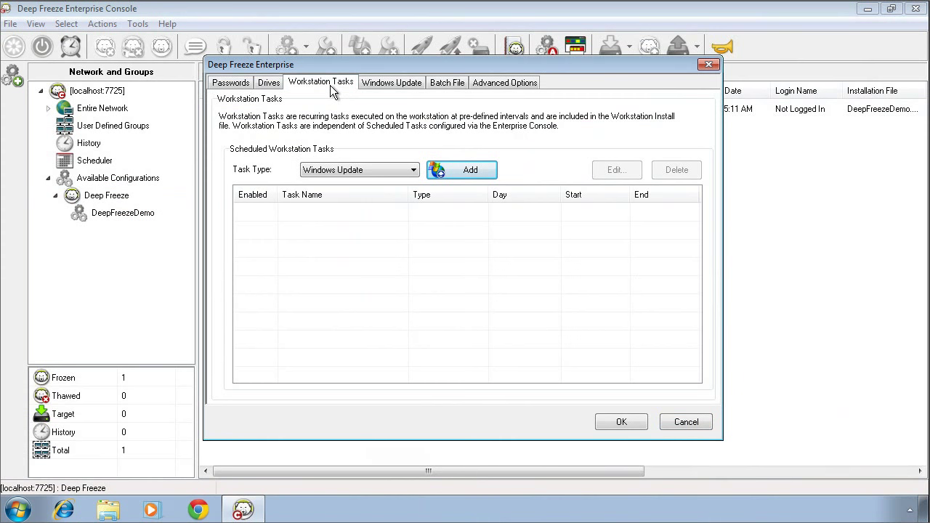
left_click(413, 171)
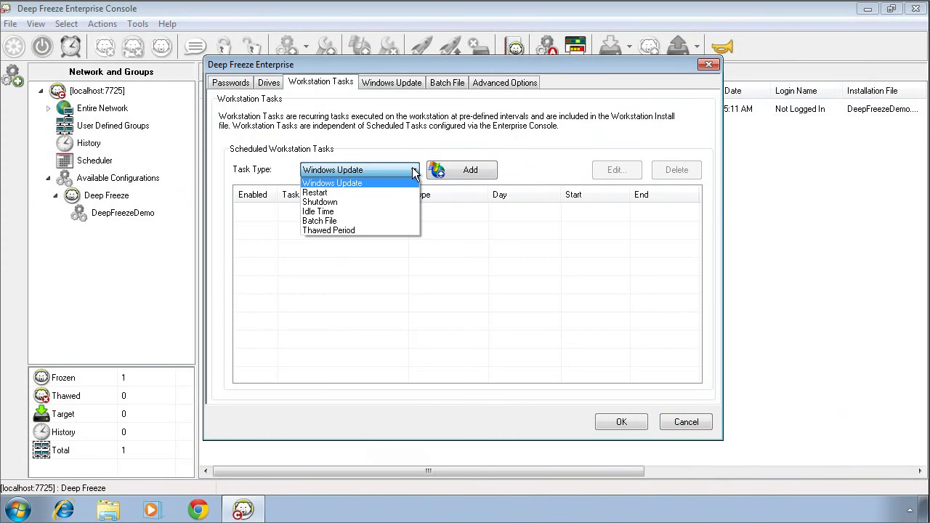
left_click(409, 145)
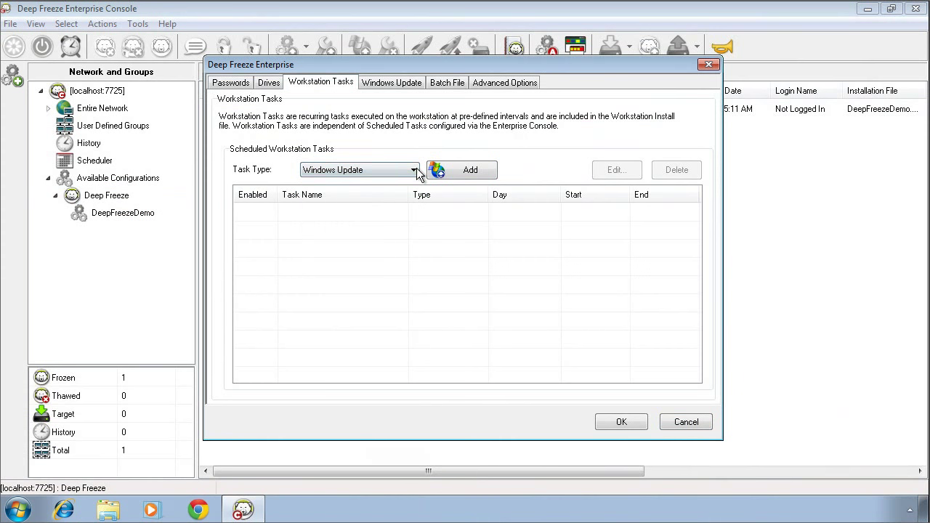
Add a Windows Update task for Wednesdays at 9:00 PM that users cannot cancel.
left_click(453, 169)
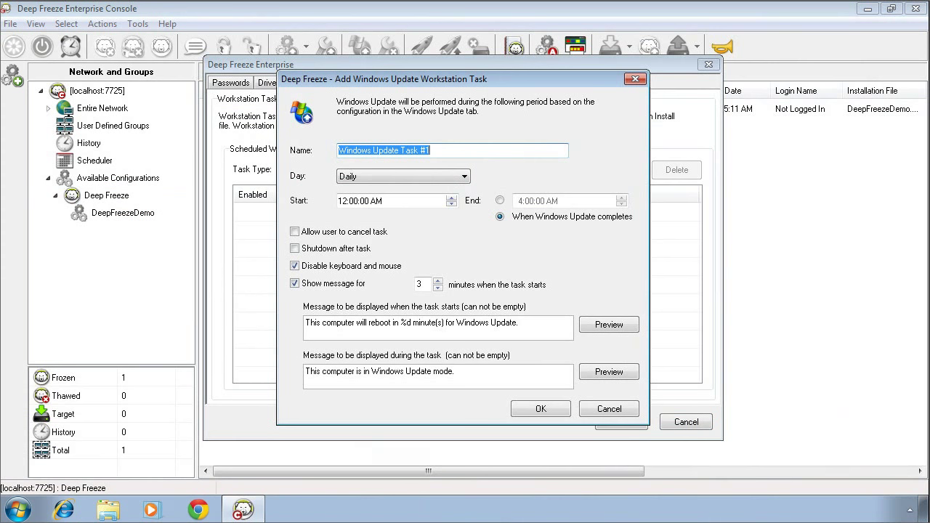
left_click(464, 177)
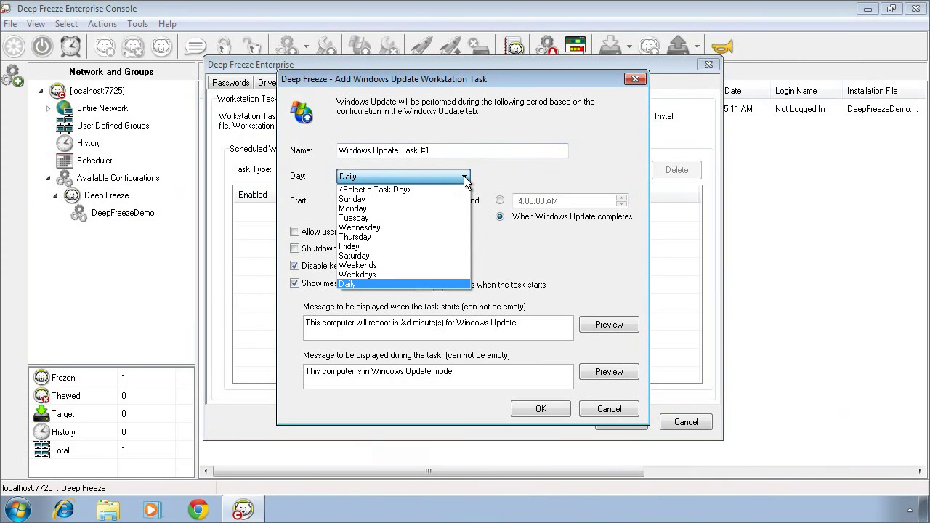
left_click(399, 225)
left_click(343, 201)
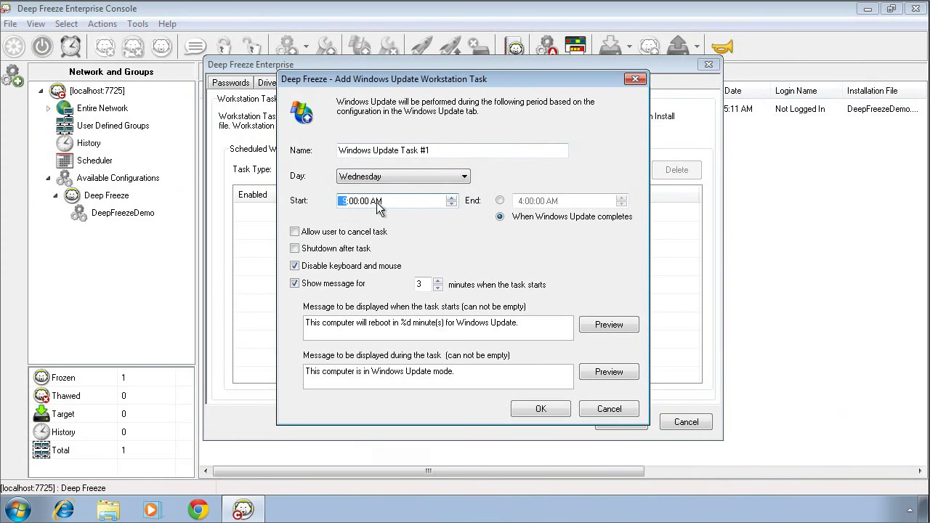
left_click(376, 201)
key("Up")
left_click(413, 229)
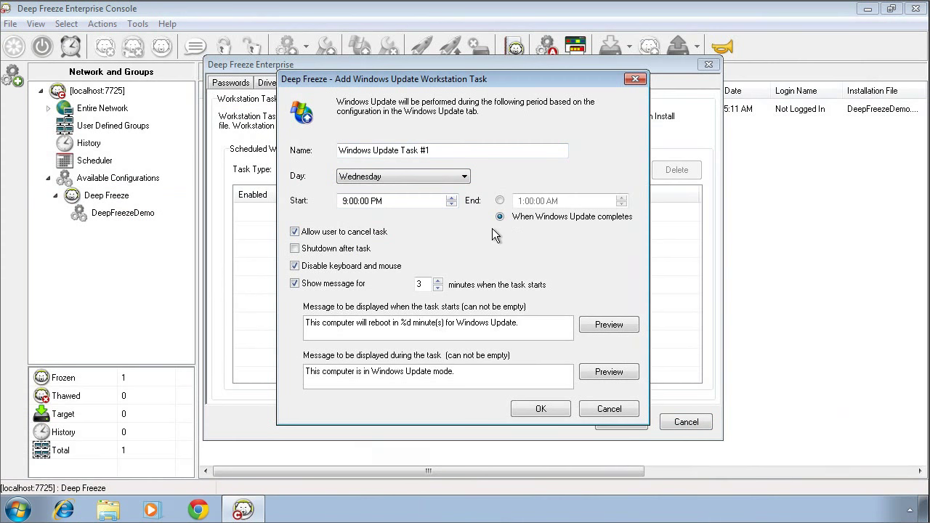
left_click(295, 233)
left_click(543, 410)
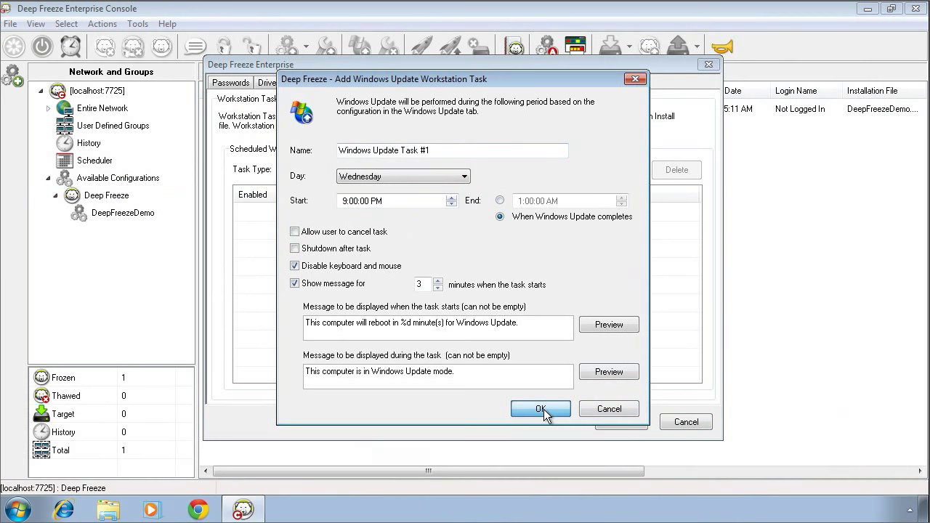
Set Windows Update to cache updates in a ThawSpace and retrieve them from WSUS.
left_click(538, 304)
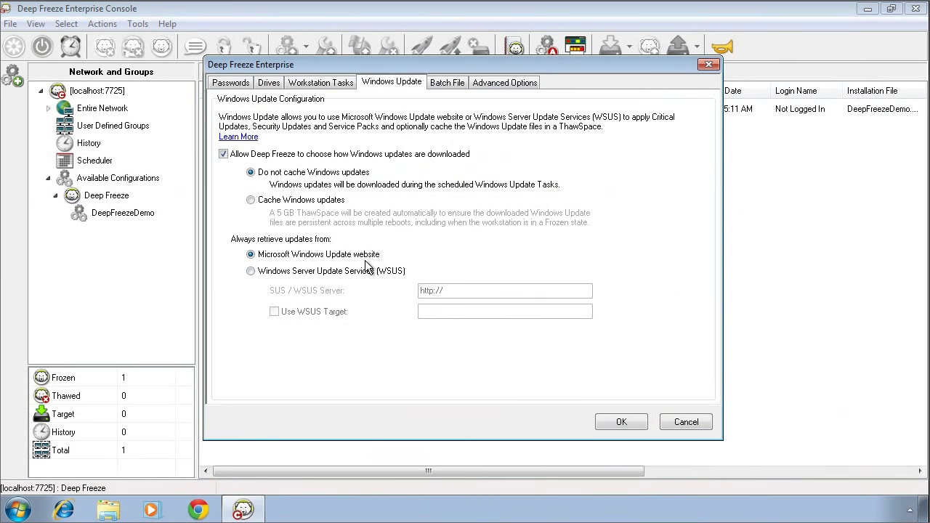
left_click(250, 270)
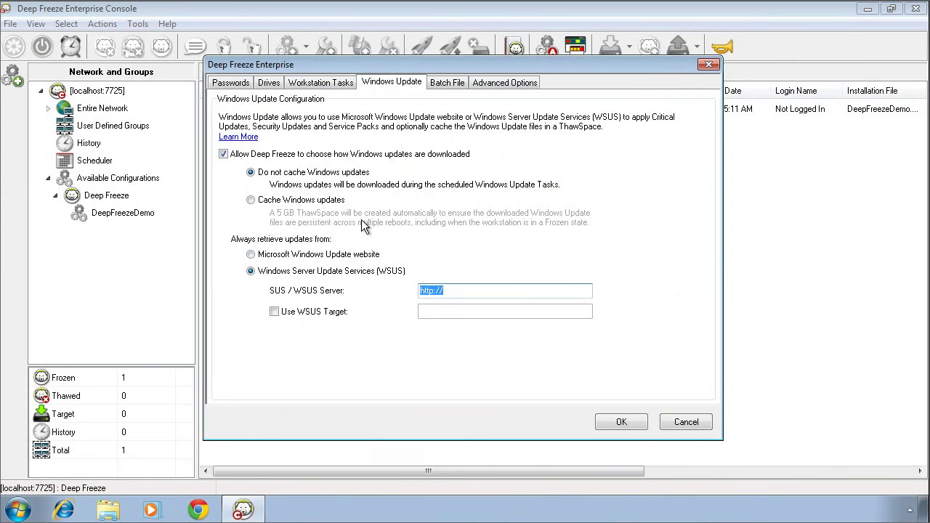
left_click(252, 201)
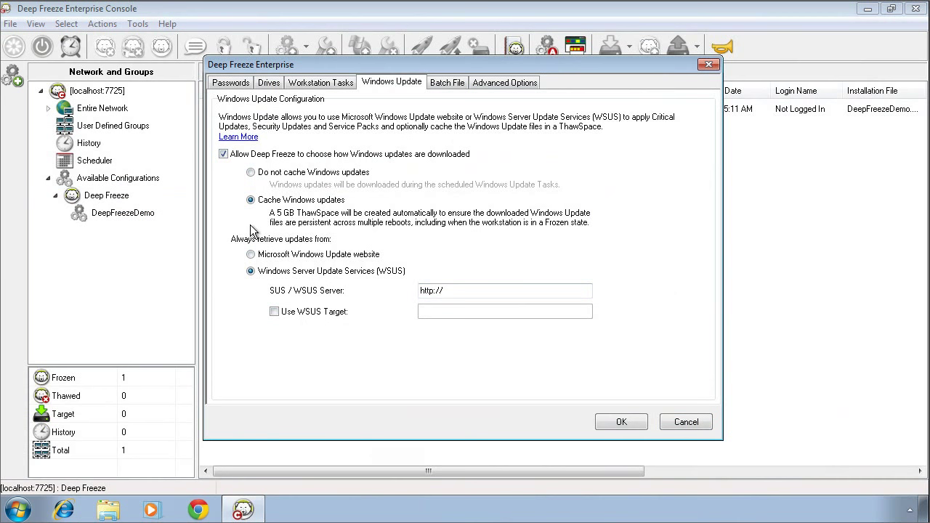
Start a new Thawed Period workstation task.
left_click(331, 84)
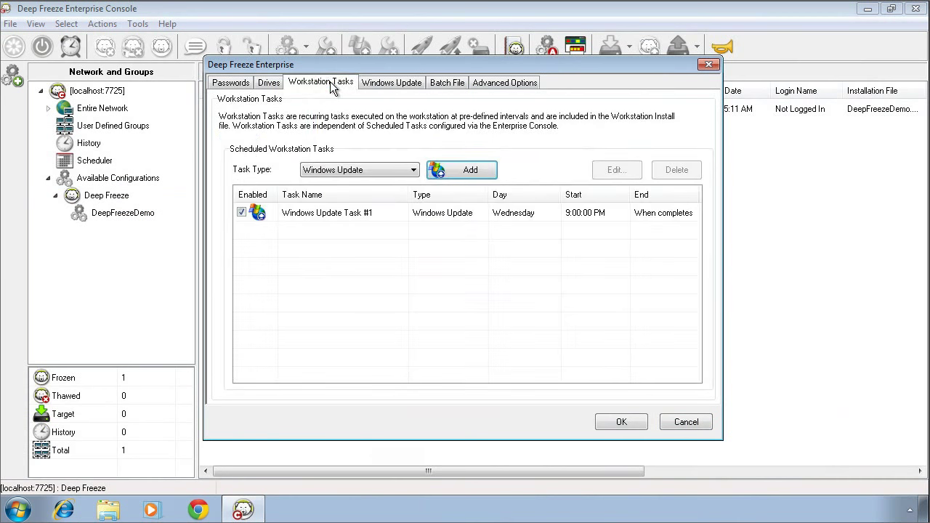
left_click(414, 169)
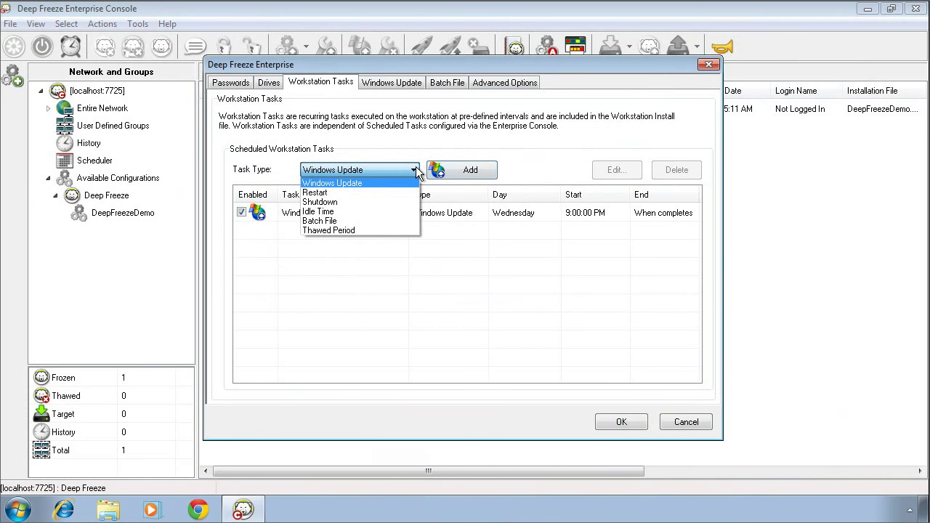
left_click(366, 230)
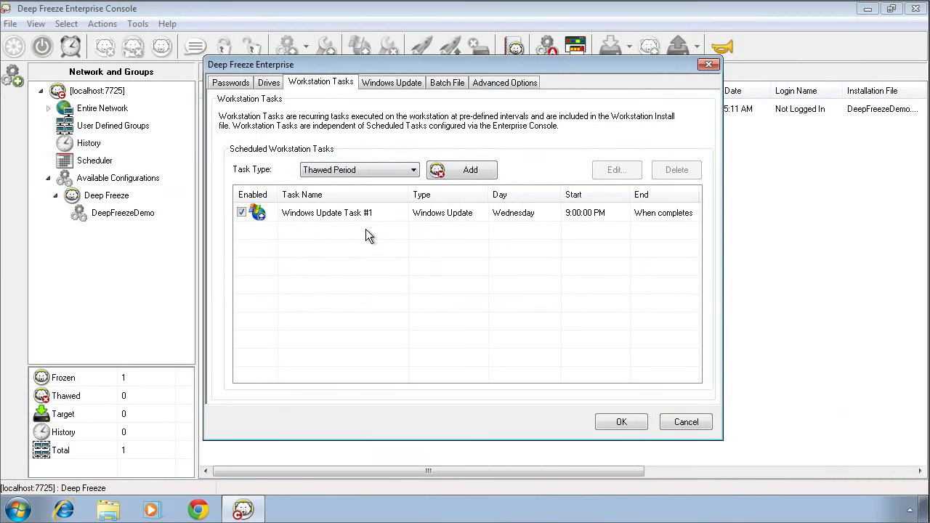
left_click(460, 174)
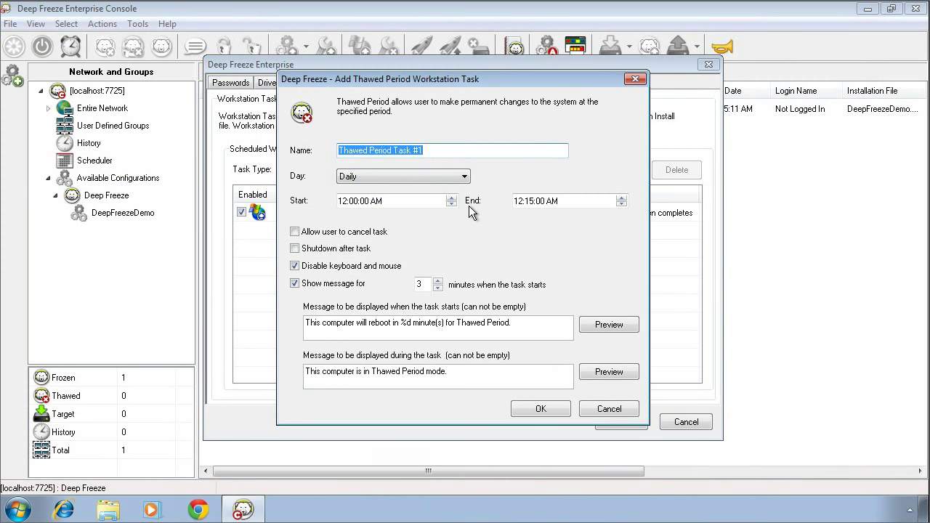
Schedule the Thawed Period for Mondays from 10:00 PM to 2:00 AM.
left_click(464, 177)
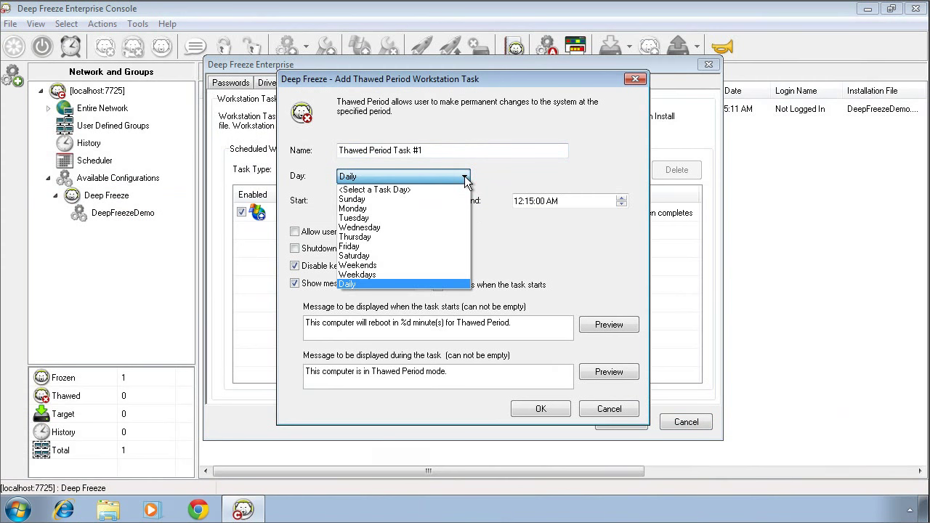
left_click(419, 206)
left_click(344, 202)
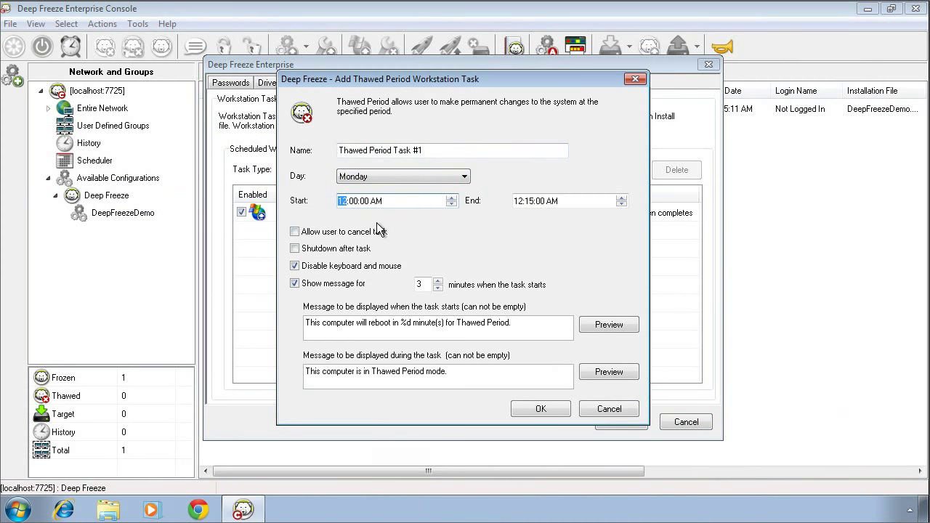
type("10")
left_click(377, 201)
left_click(525, 201)
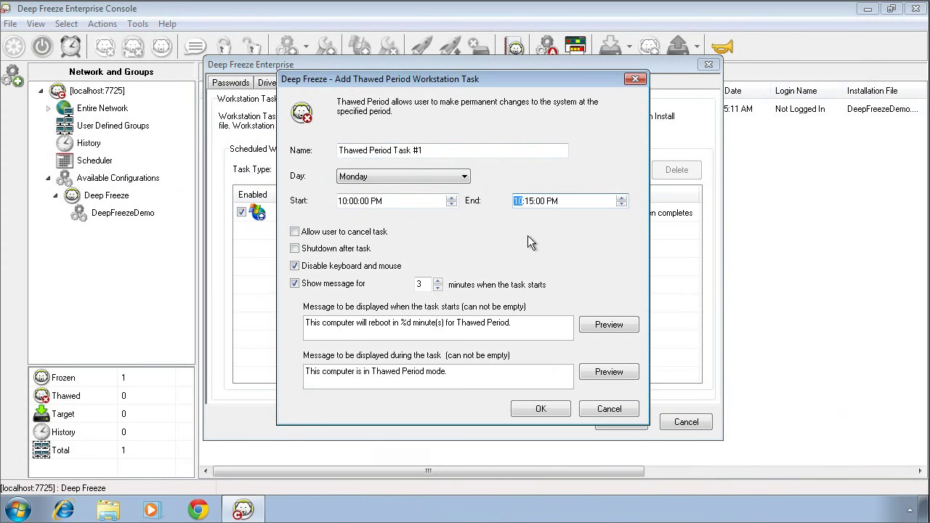
type("2")
key("Right")
key("a")
Save the Thawed Period task and start a new Batch File task.
left_click(540, 408)
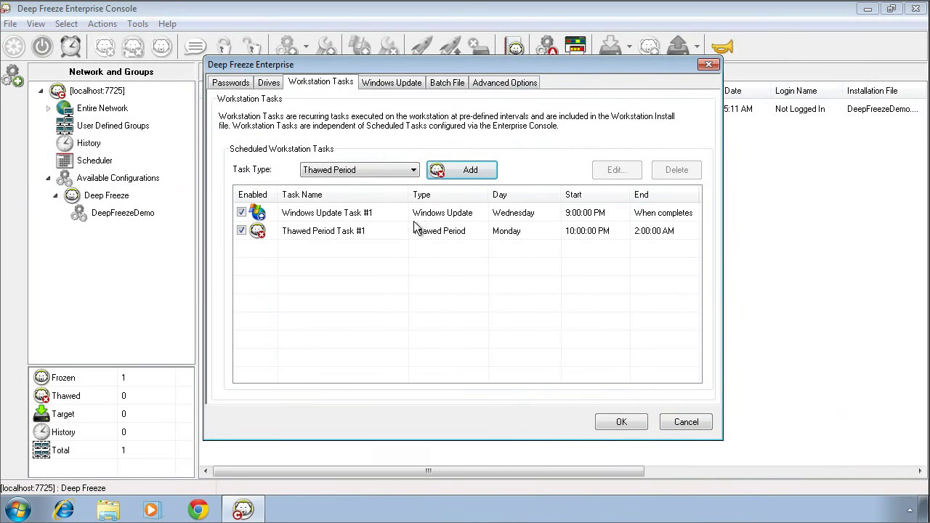
left_click(413, 170)
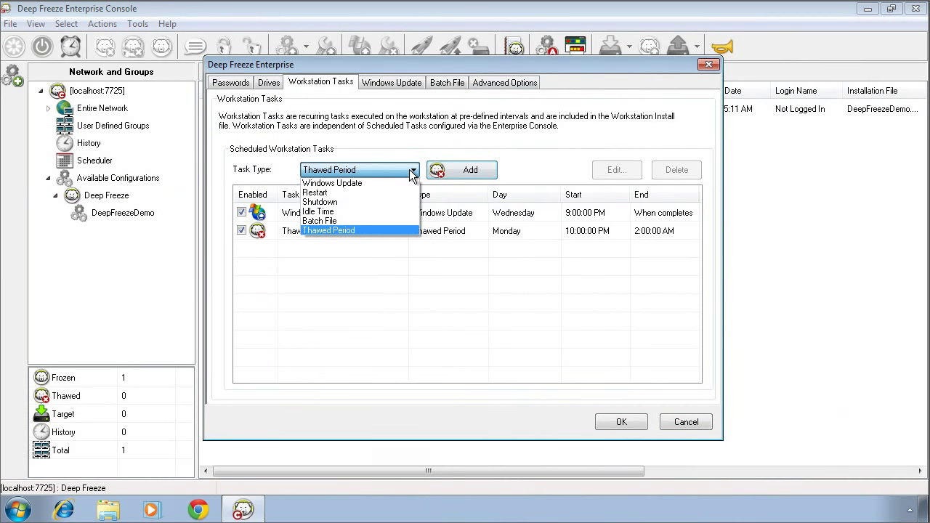
left_click(369, 220)
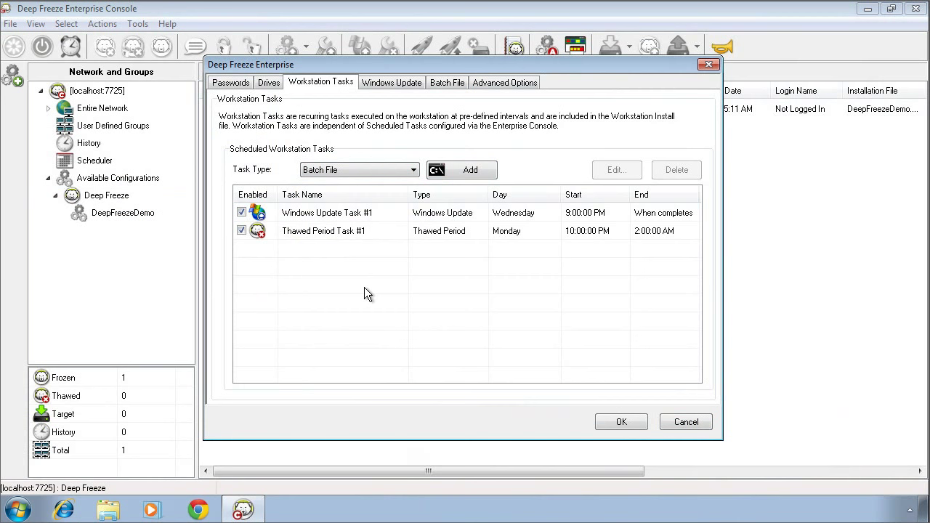
left_click(470, 170)
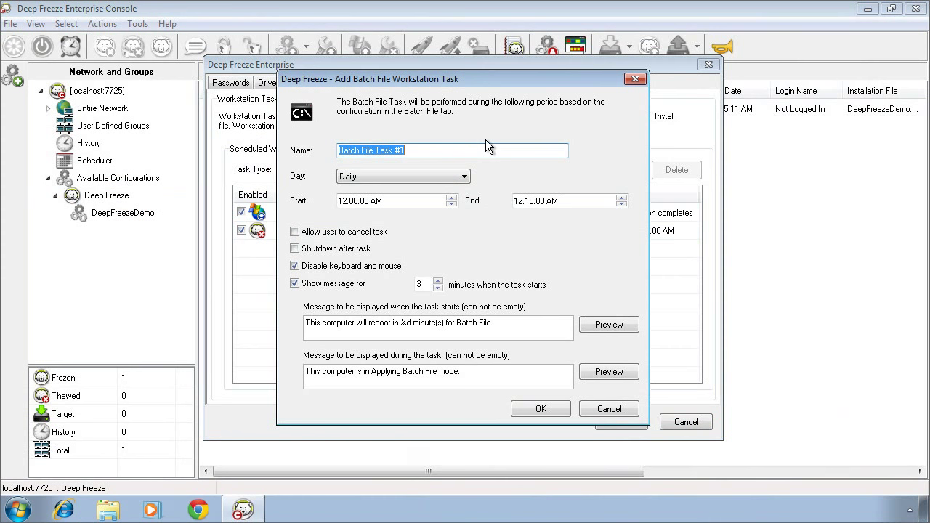
Schedule the Batch File task for Thursdays, 9:00 PM to 11:30 PM, and save it.
left_click(465, 176)
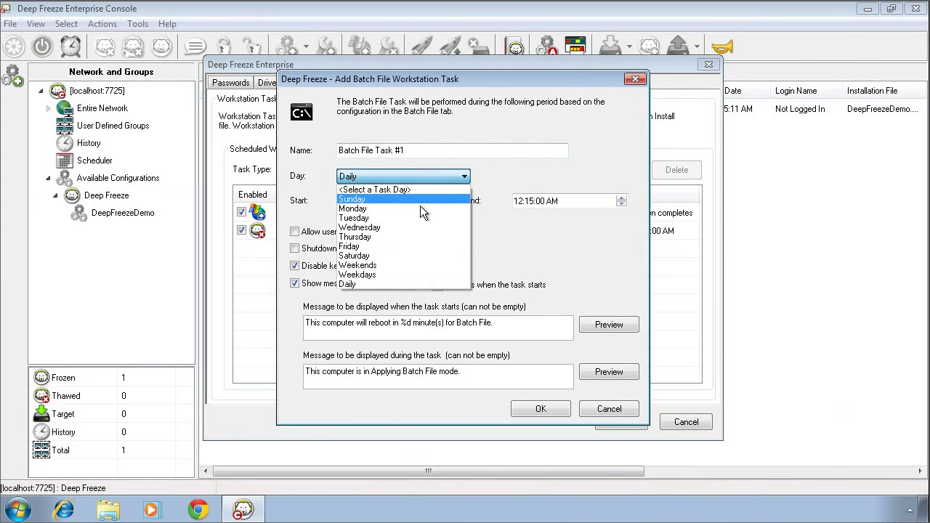
left_click(409, 236)
left_click(343, 201)
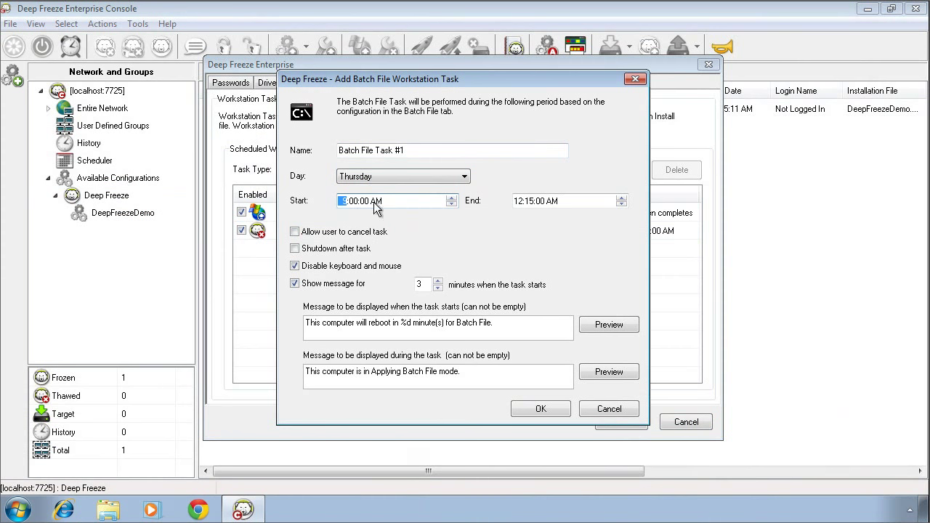
left_click(375, 203)
key("p")
left_click(519, 202)
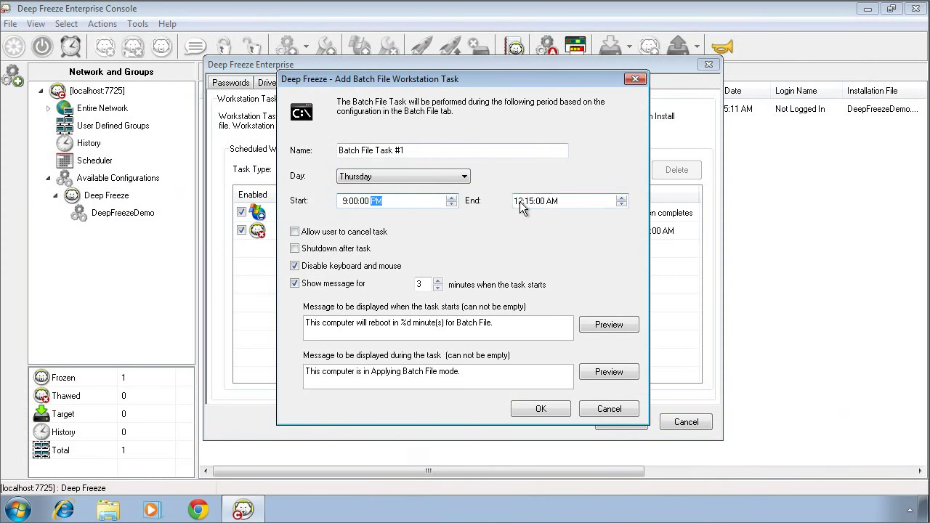
type("11:30")
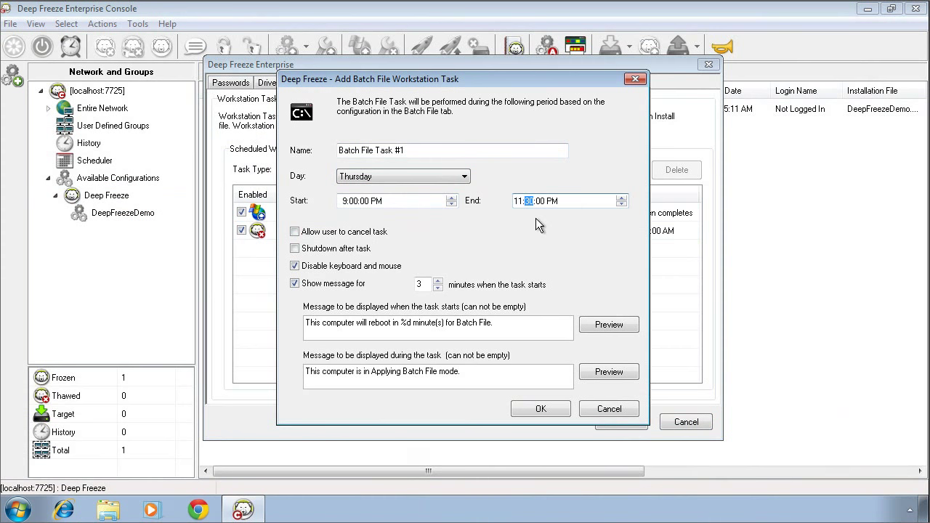
left_click(550, 409)
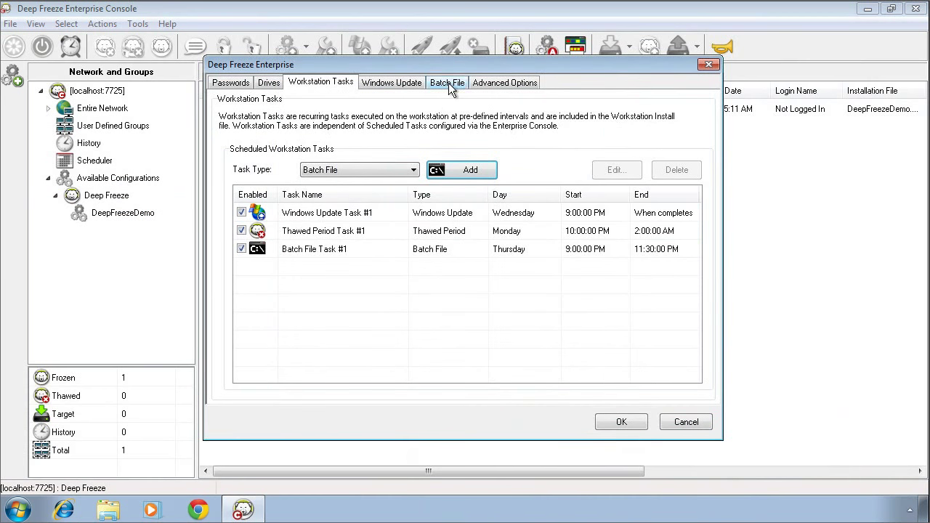
left_click(449, 83)
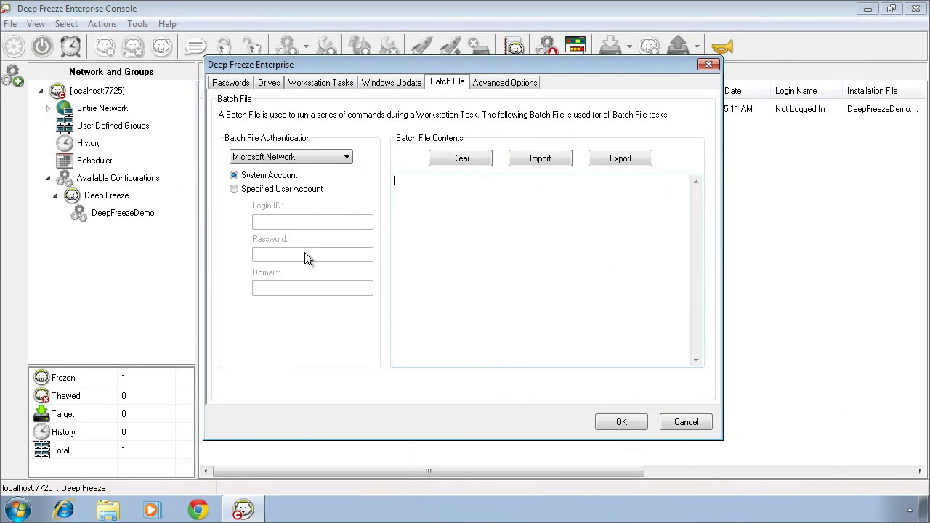
left_click(328, 82)
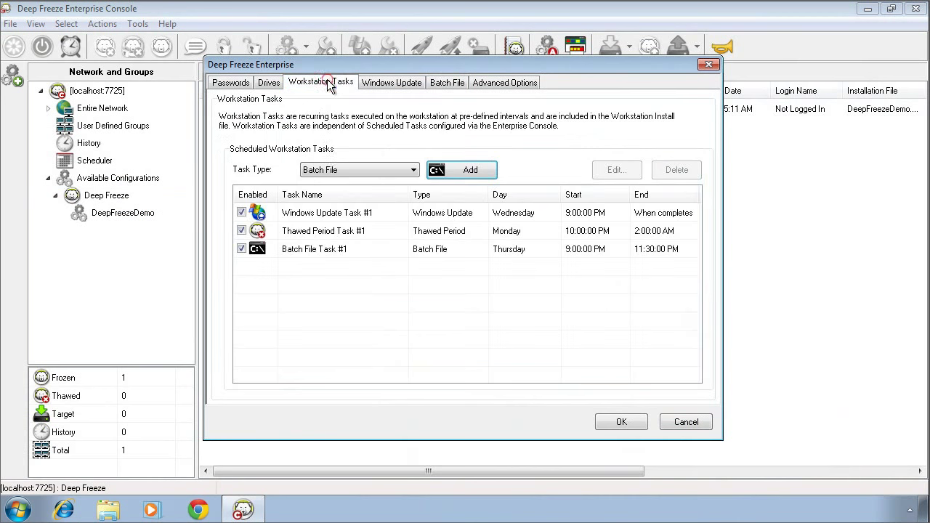
Add Shutdown Task #1, running daily at 6:00 PM.
left_click(414, 172)
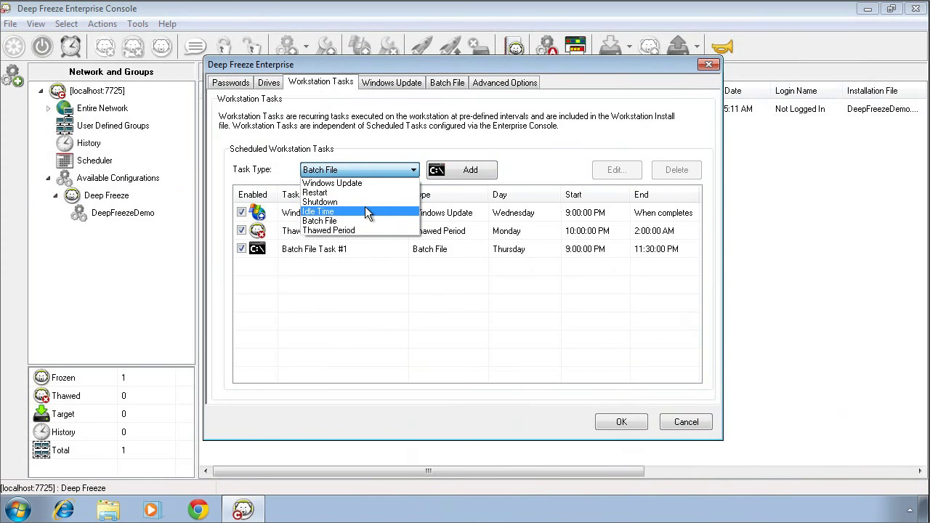
left_click(363, 202)
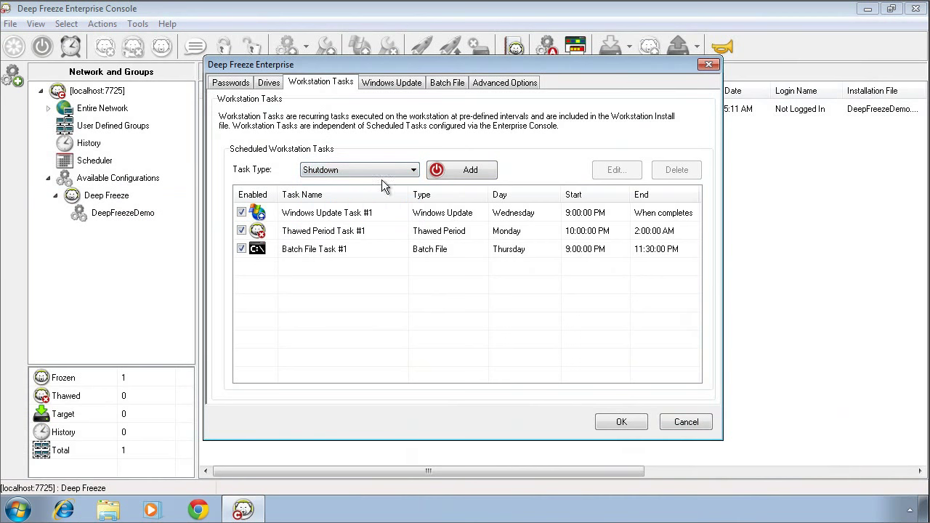
left_click(455, 171)
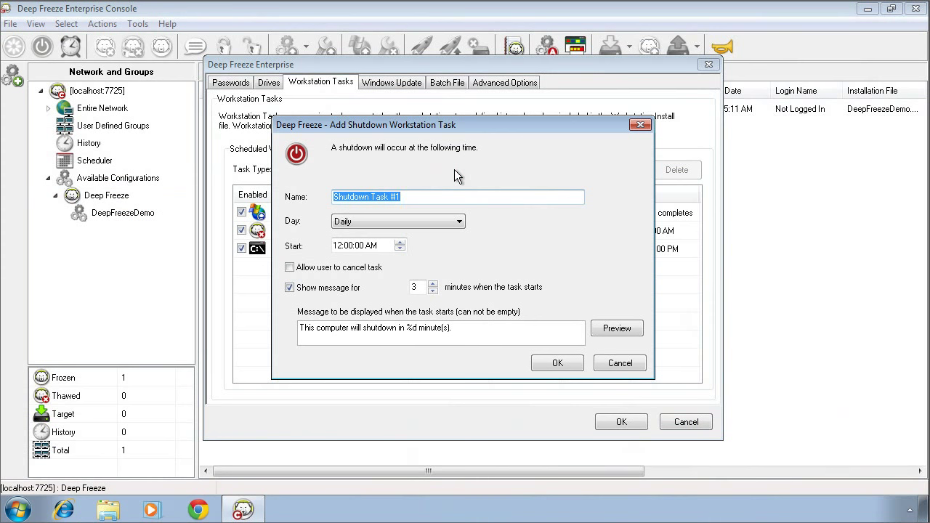
left_click(460, 222)
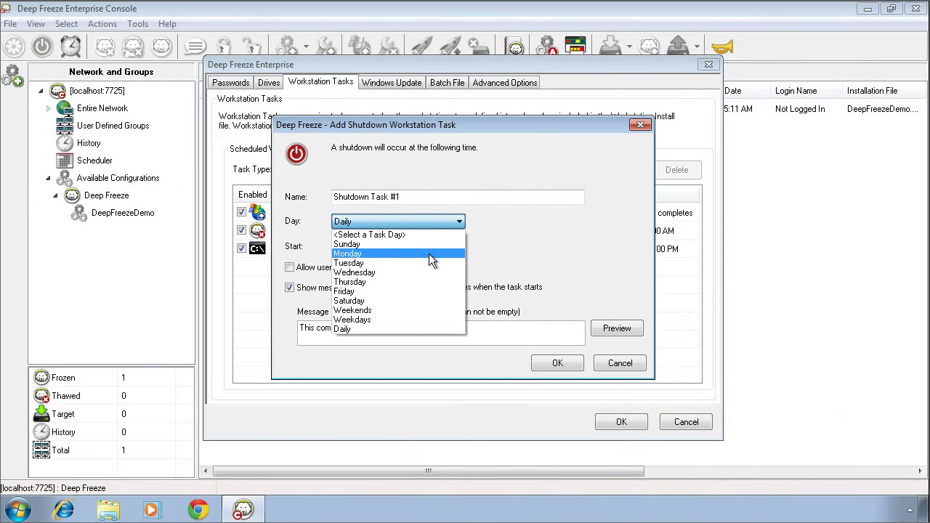
left_click(405, 329)
left_click(337, 247)
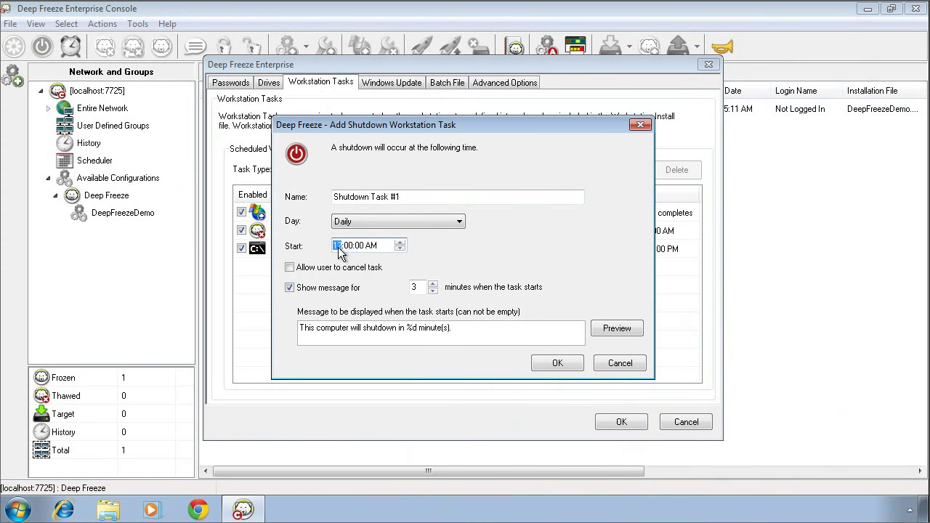
left_click(372, 246)
key("p")
left_click(557, 364)
Add an Idle Time task that keeps the Restart action, with idle minutes changed from 20 to 45.
left_click(415, 172)
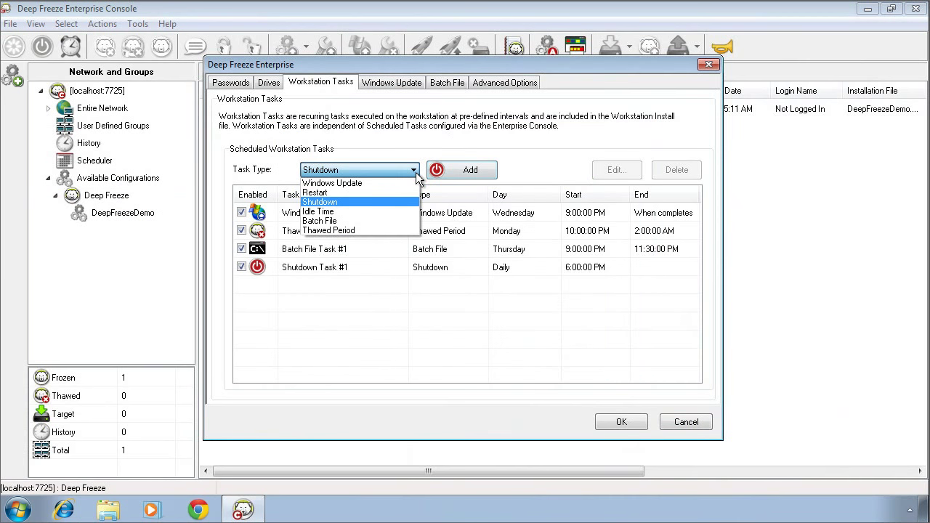
left_click(345, 210)
left_click(453, 176)
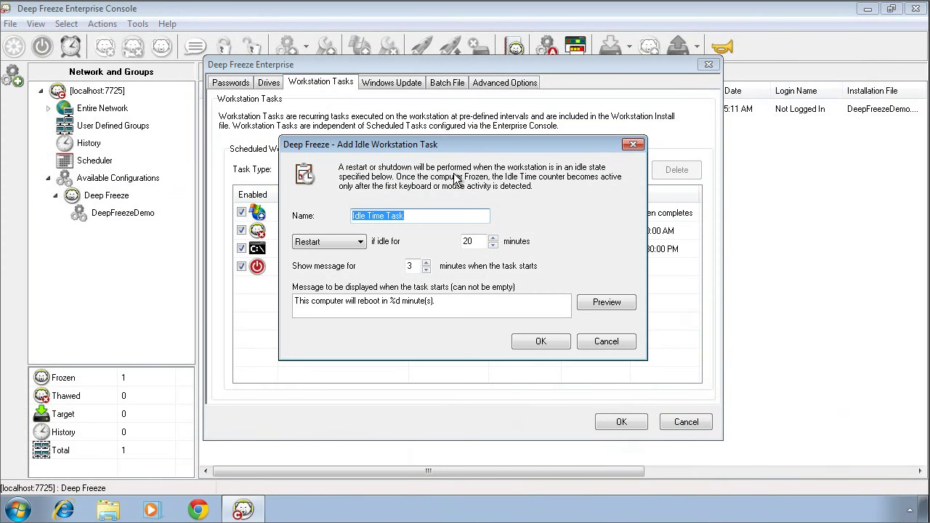
left_click(360, 243)
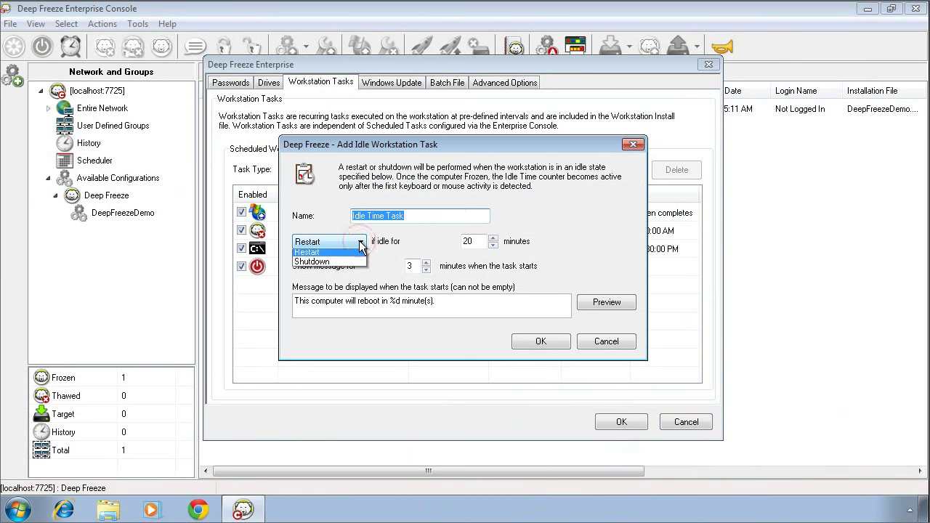
left_click(361, 248)
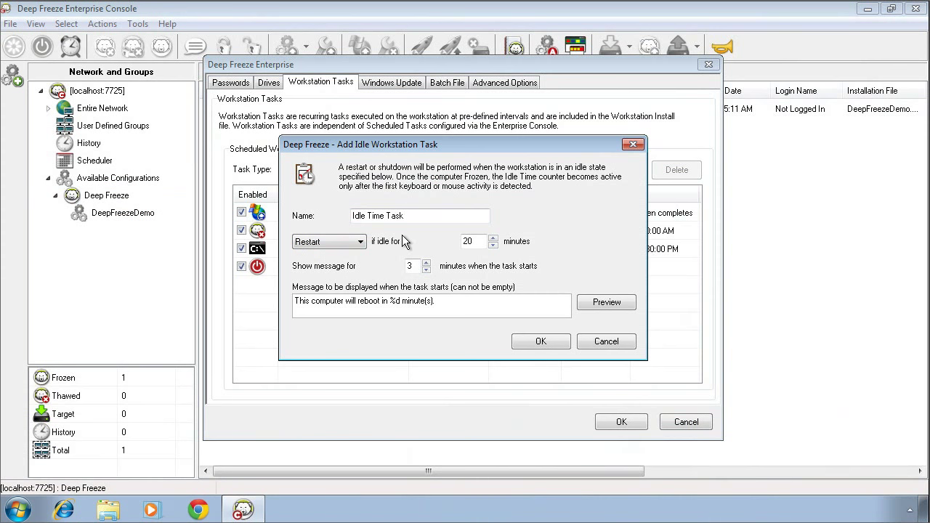
double_click(467, 241)
type("45")
left_click(526, 346)
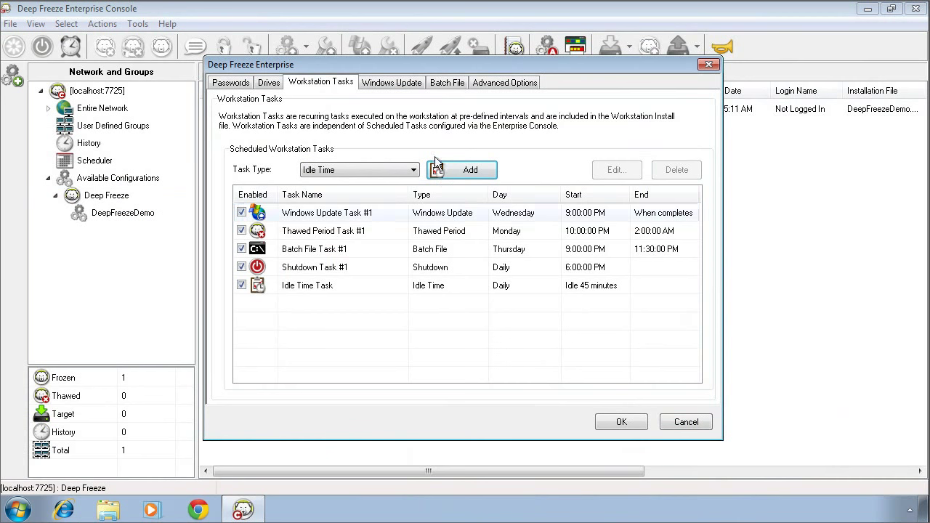
In Advanced Options, choose LAN/WAN network mode and enter console IP 192.168.65.15.
left_click(500, 84)
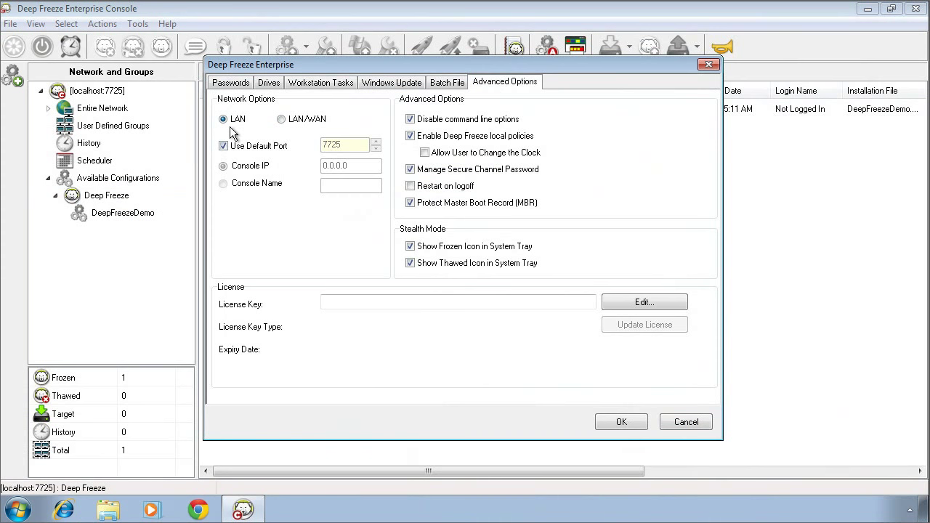
left_click(281, 120)
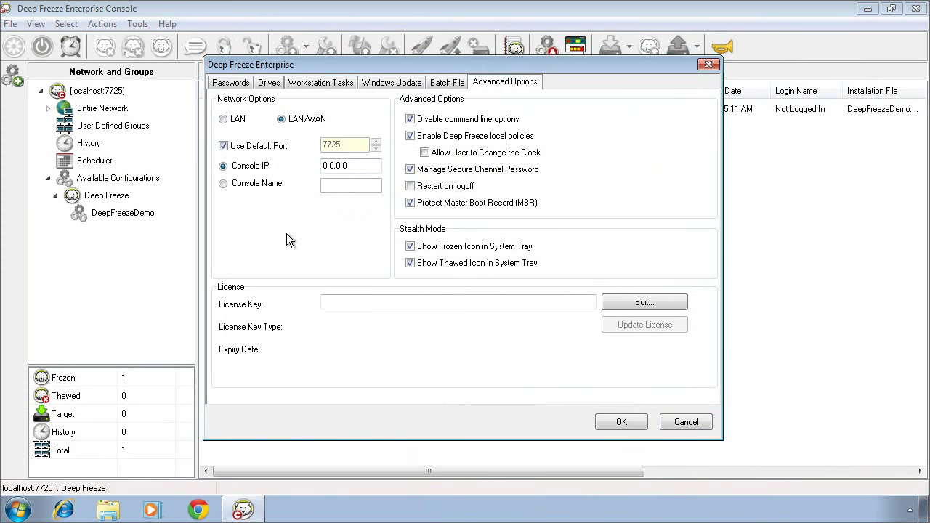
left_click(223, 119)
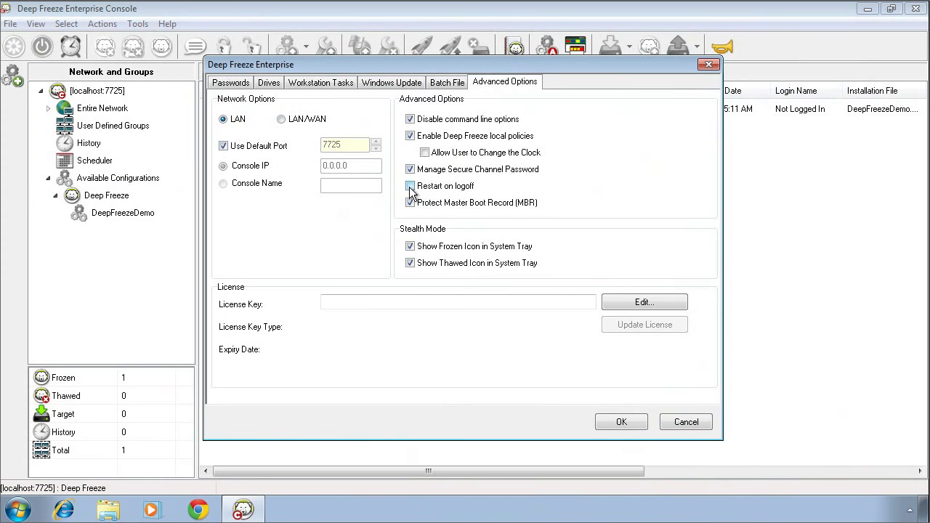
left_click(282, 119)
type("192.168.65.")
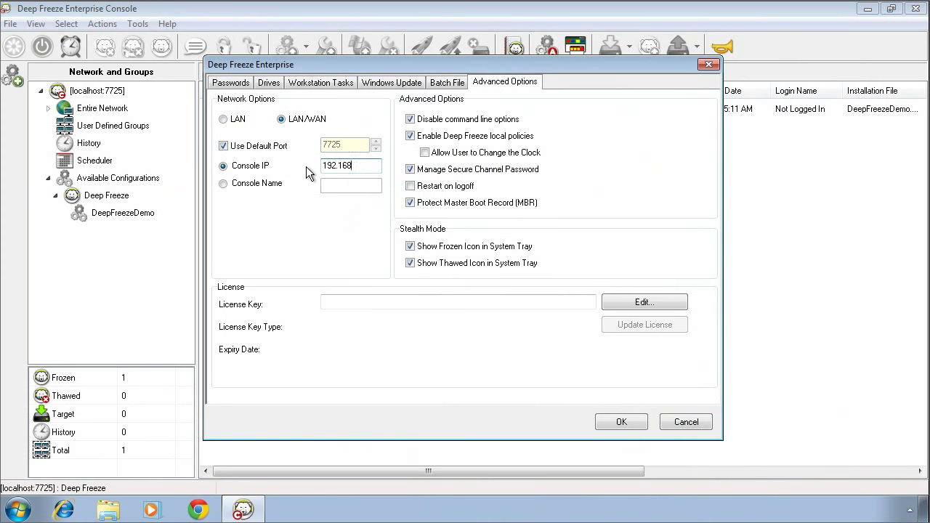
type("15")
Save the configuration under the name 'Tasks', check its workstation group, then show Entire Network.
left_click(618, 424)
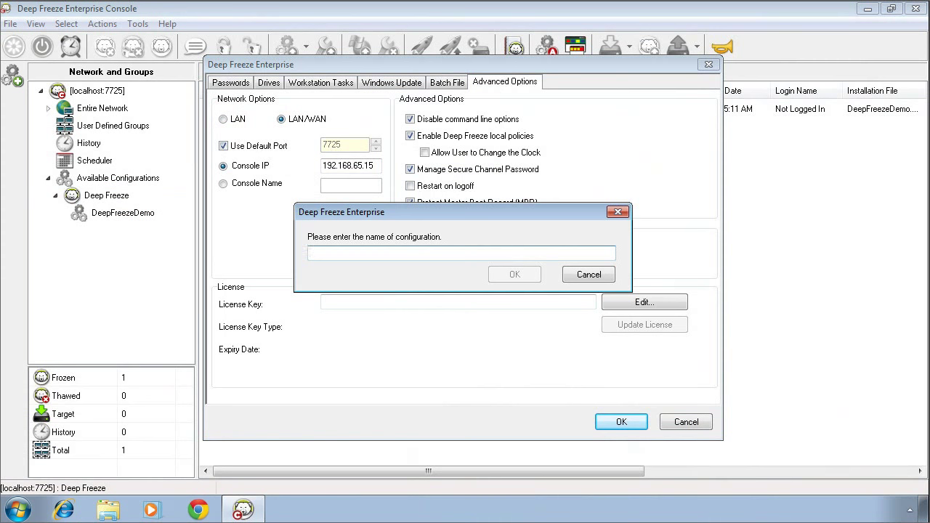
type("Tasks")
left_click(528, 274)
left_click(531, 306)
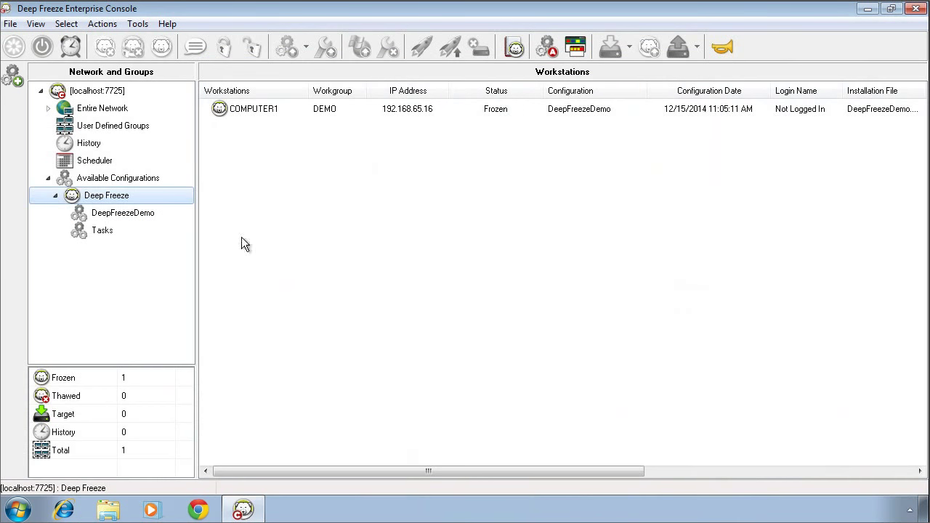
left_click(106, 234)
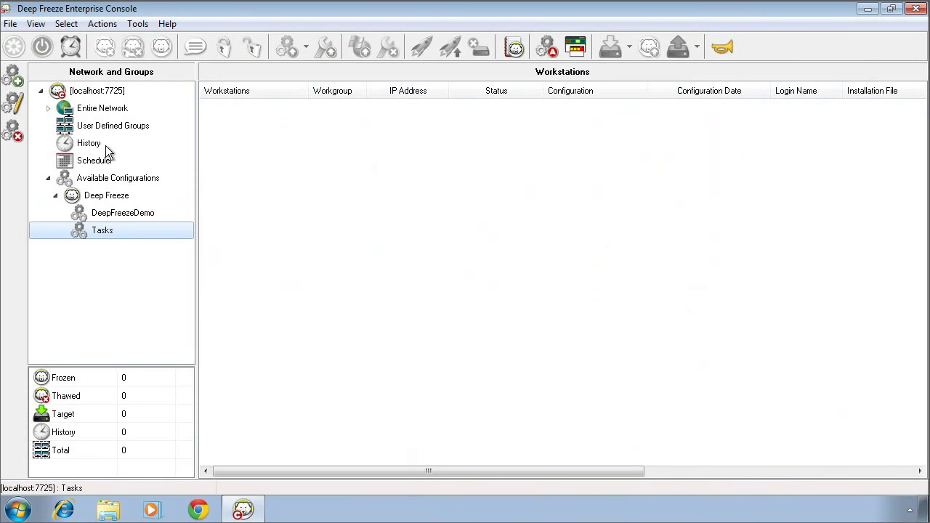
left_click(102, 108)
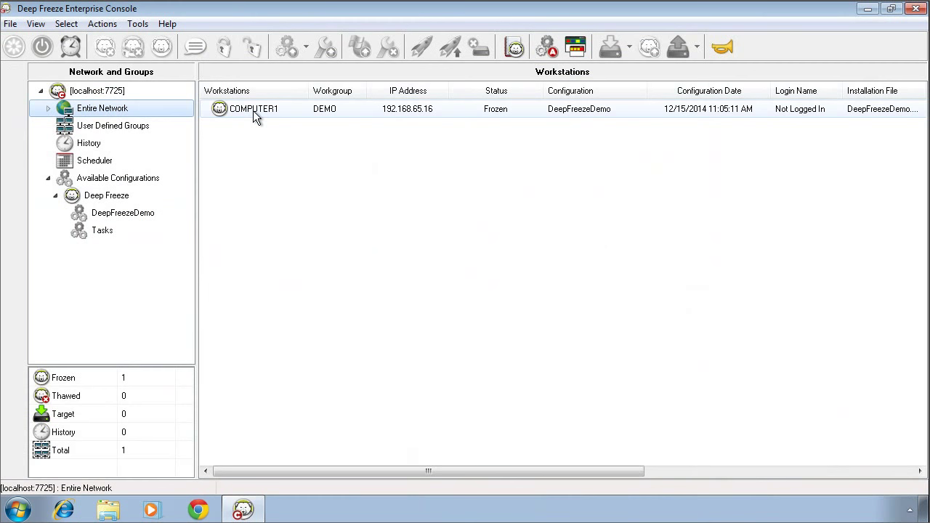
Update COMPUTER1 to the Deep Freeze 'Tasks' configuration and acknowledge the success message.
right_click(254, 113)
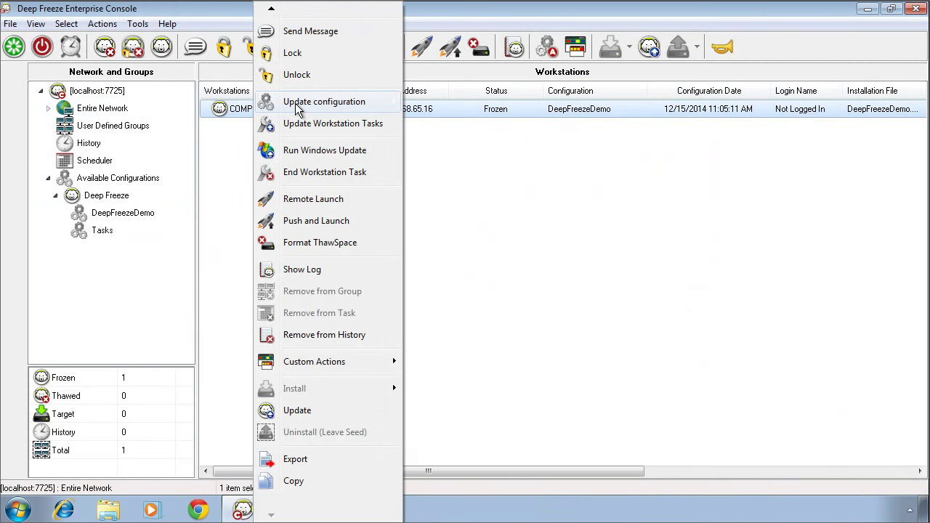
mouse_move(338, 103)
mouse_move(434, 104)
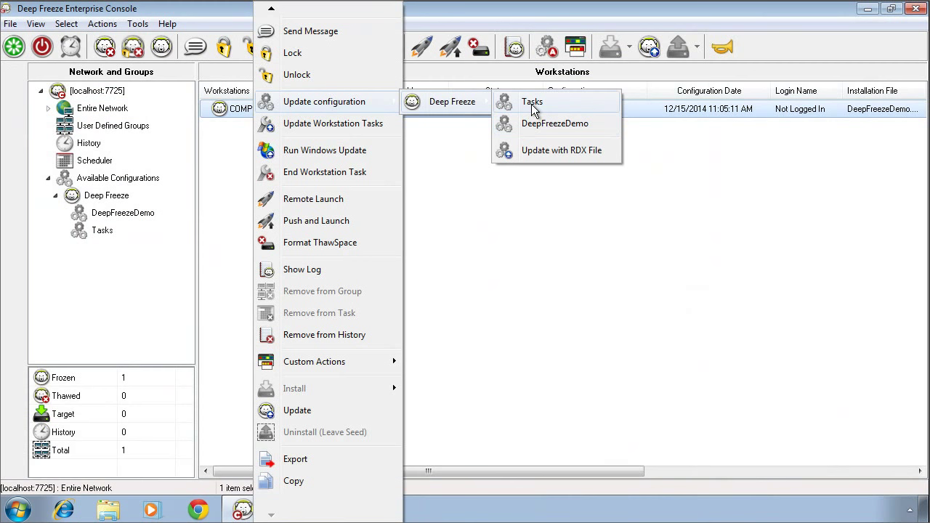
left_click(445, 186)
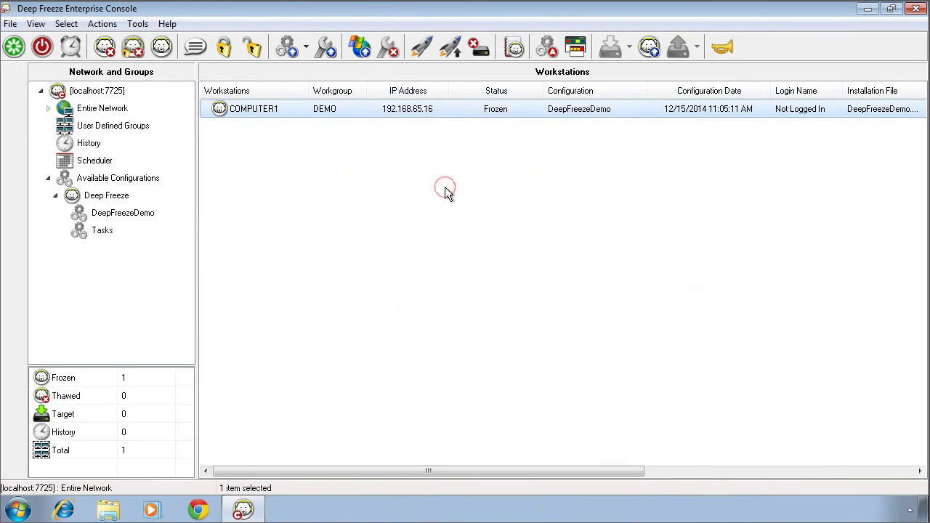
left_click(249, 110)
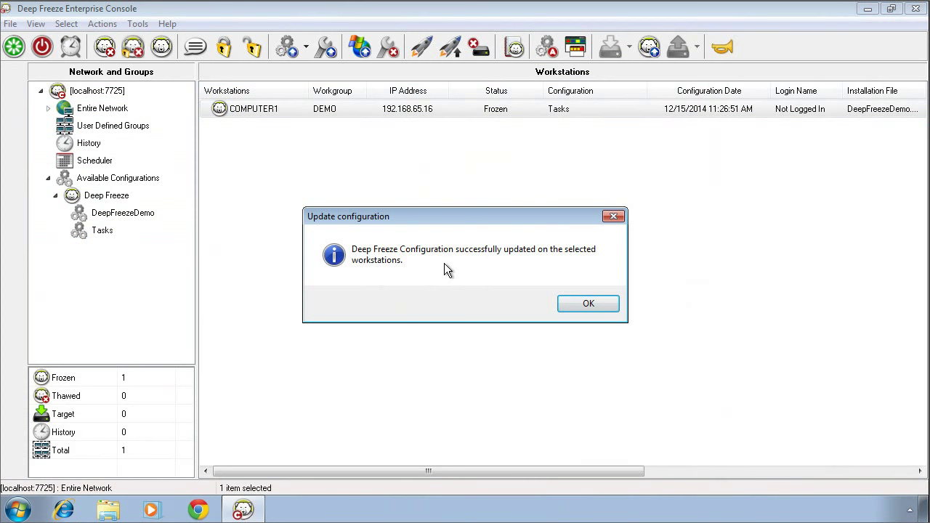
left_click(571, 305)
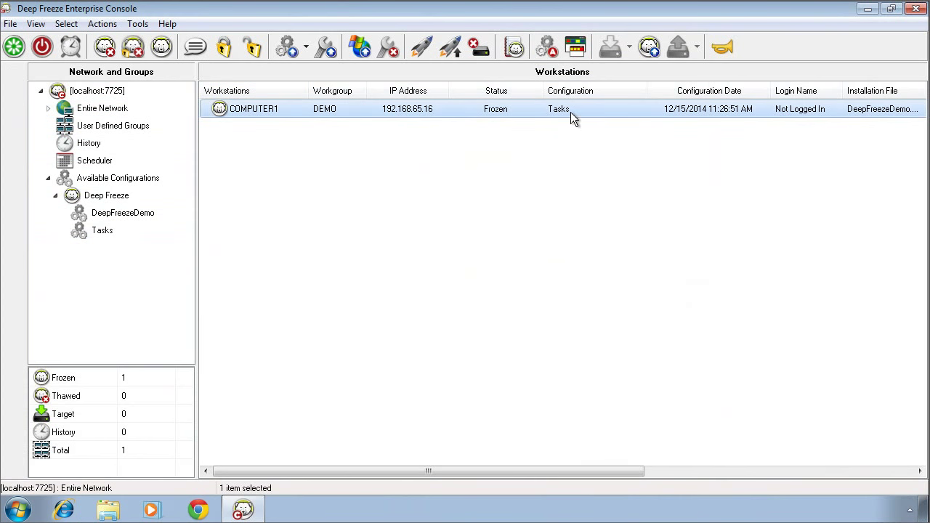